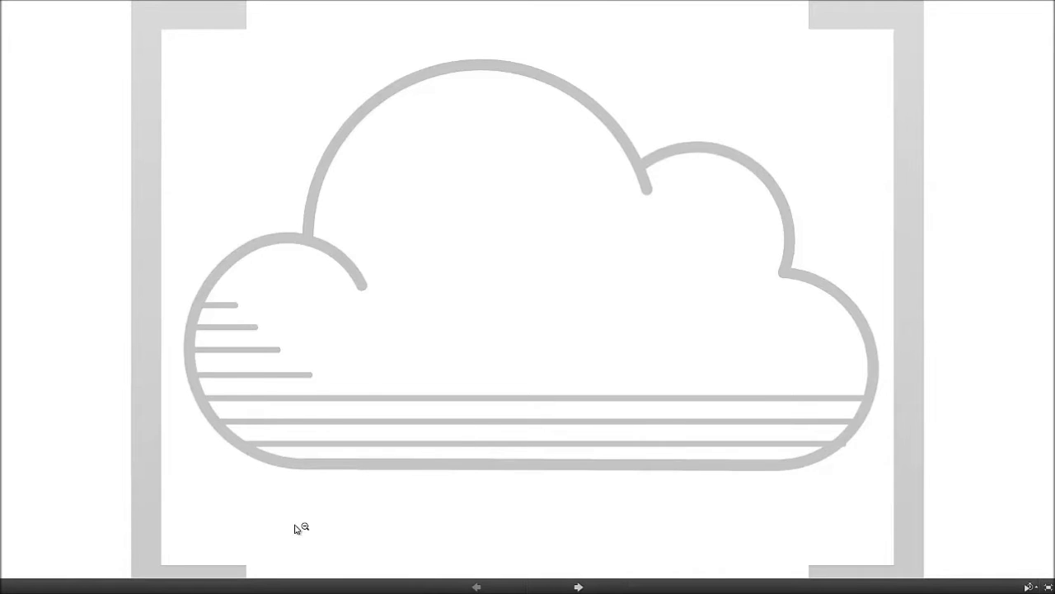
Step: Step through the presentation to the cloud frame showing Inspiration, Creativity, Originality and Artistry
{"action": "key", "text": "Right"}
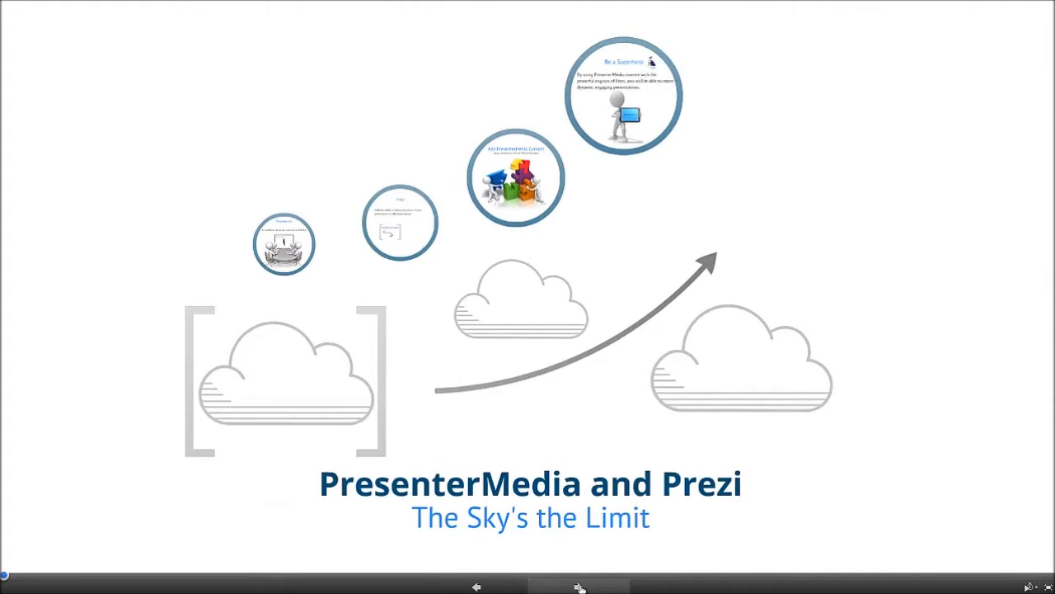
{"action": "left_click", "coordinate": [580, 587]}
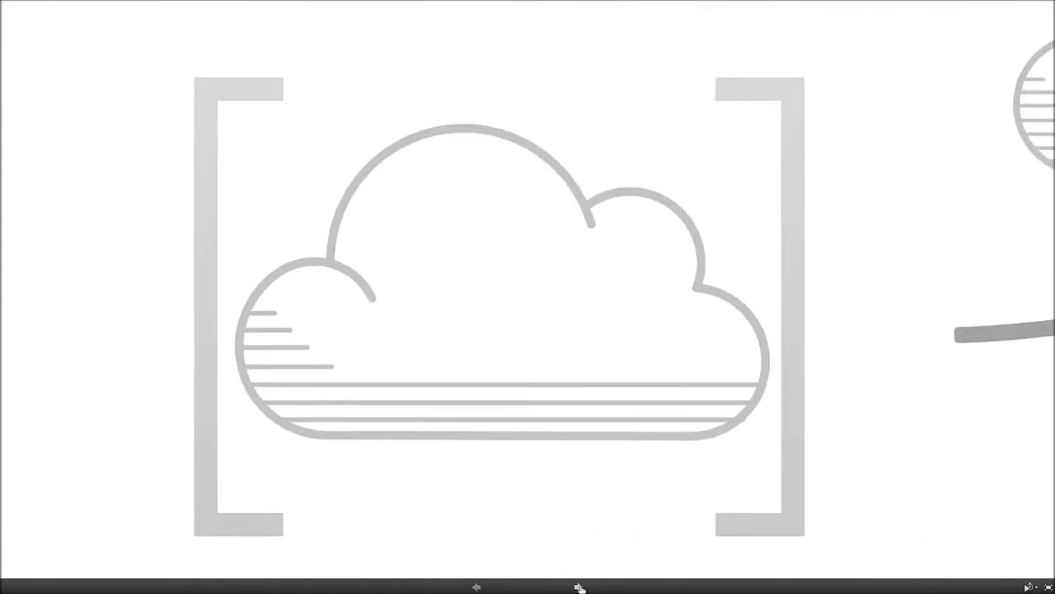
{"action": "key", "text": "Right"}
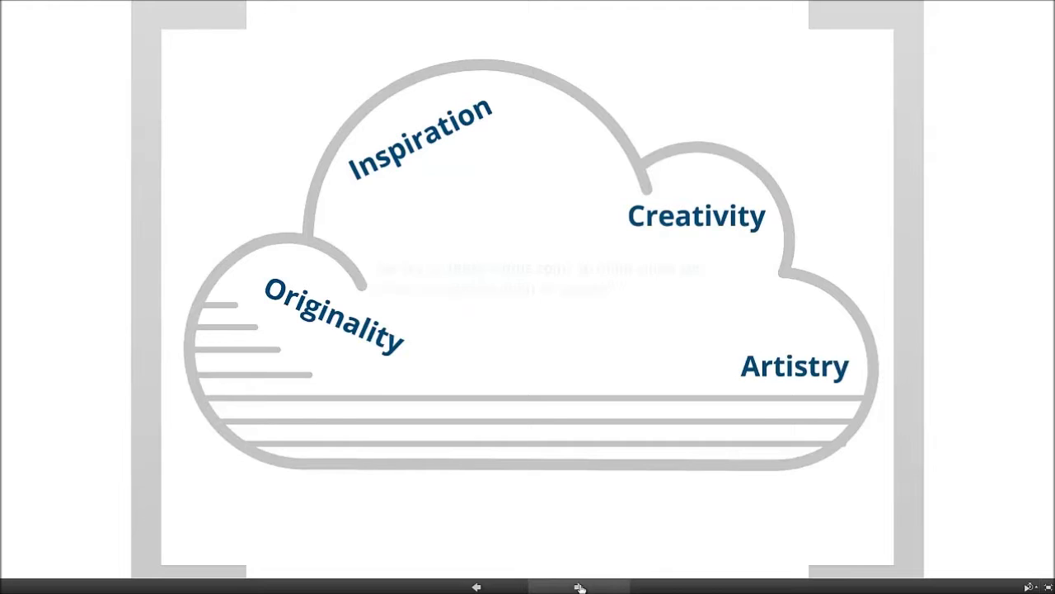
{"action": "left_click", "coordinate": [579, 586]}
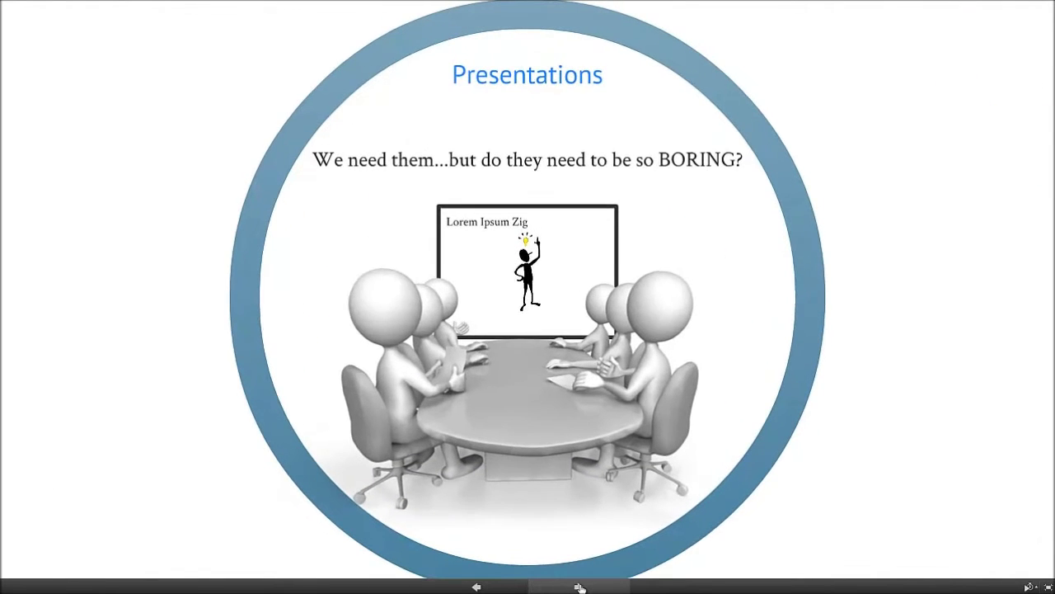
Step: Advance through the remaining frames to the Add PresenterMedia Content circle, then close the prezi
{"action": "left_click", "coordinate": [579, 586]}
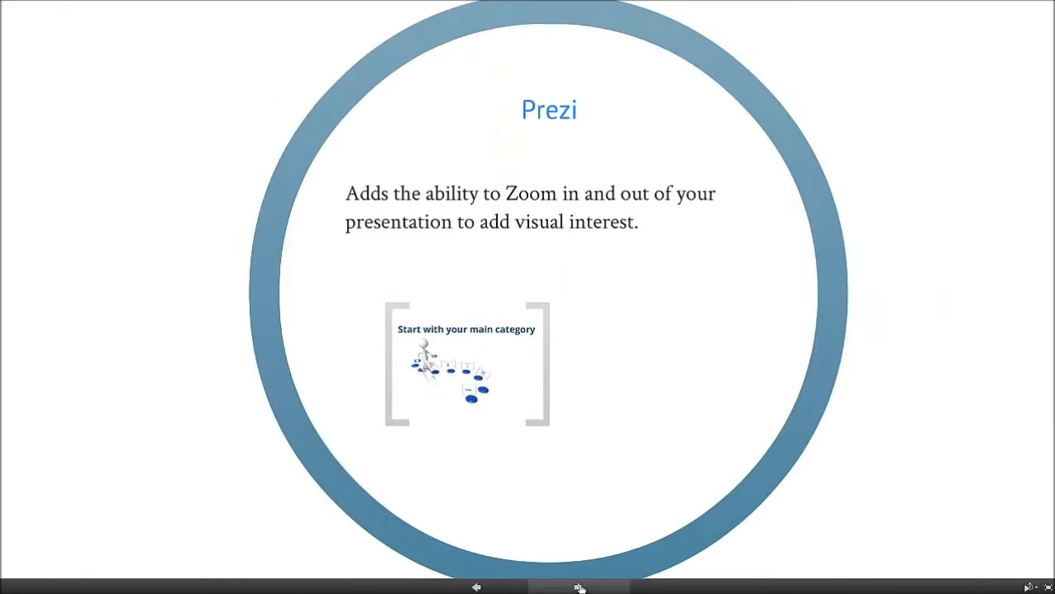
{"action": "left_click", "coordinate": [579, 586]}
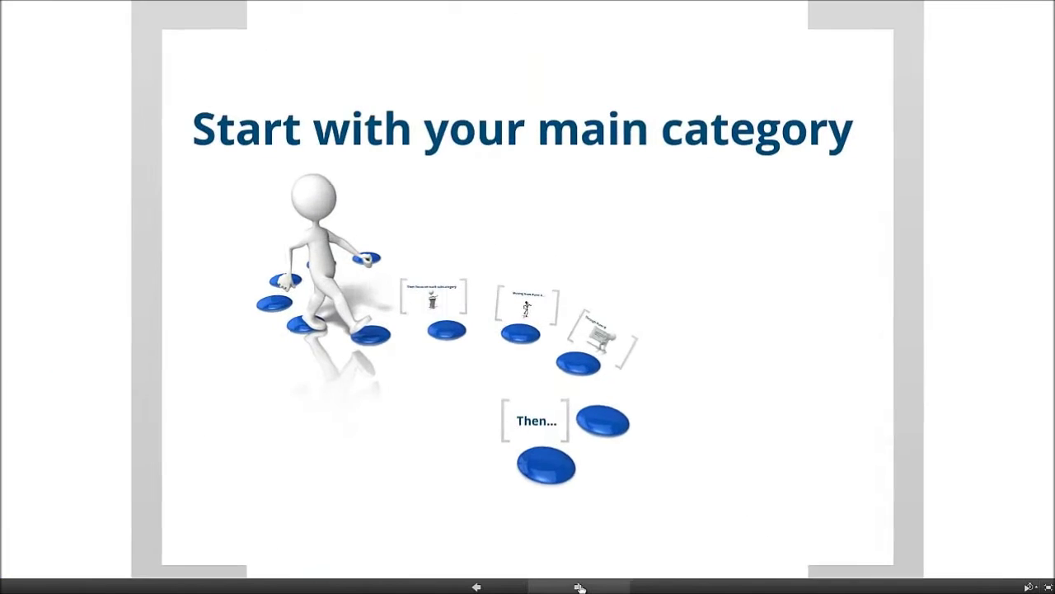
{"action": "left_click", "coordinate": [580, 586]}
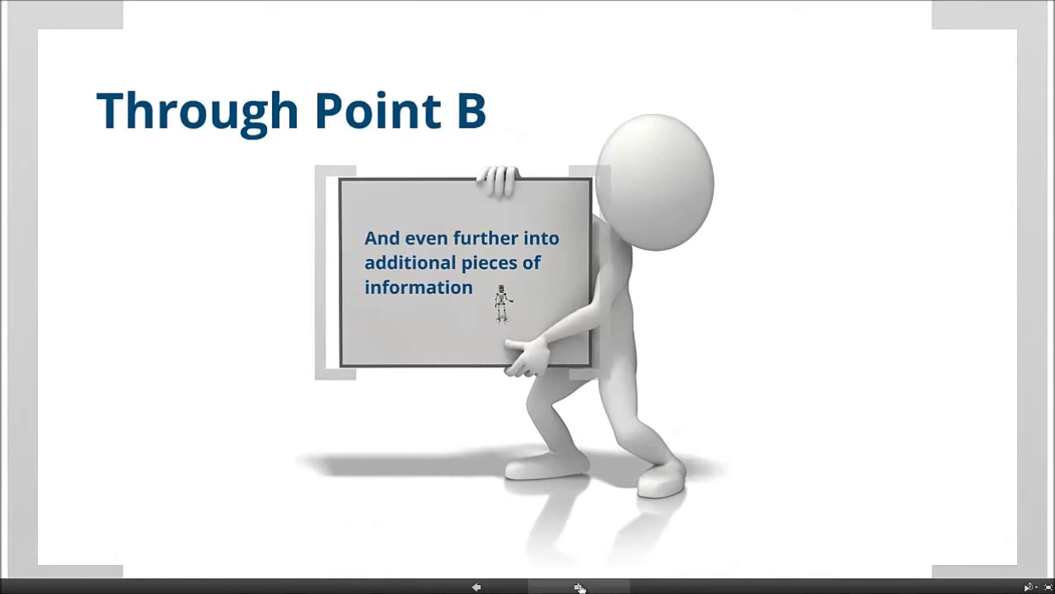
{"action": "left_click", "coordinate": [580, 586]}
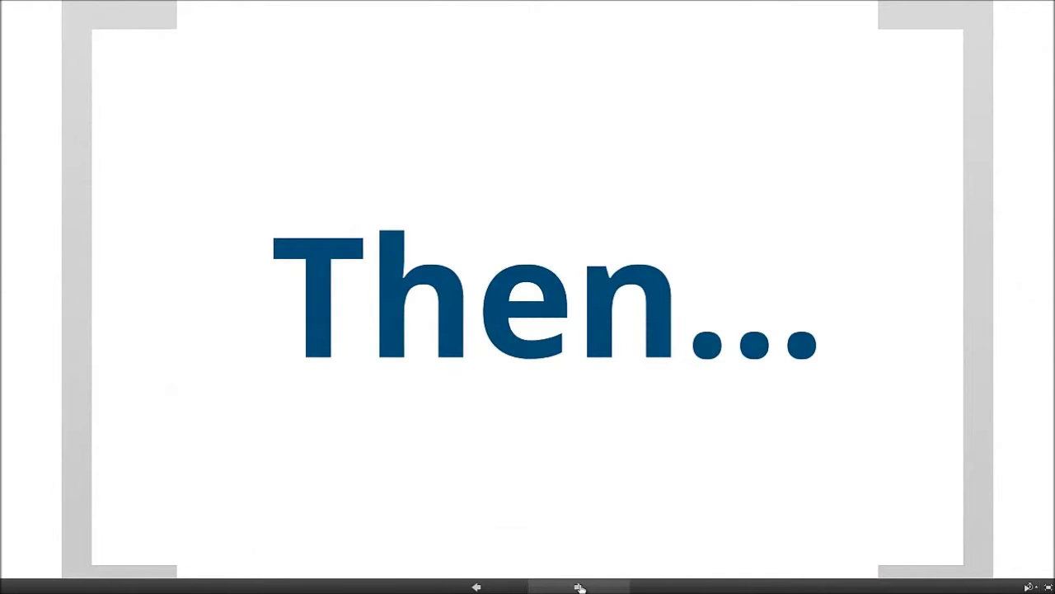
{"action": "left_click", "coordinate": [580, 587]}
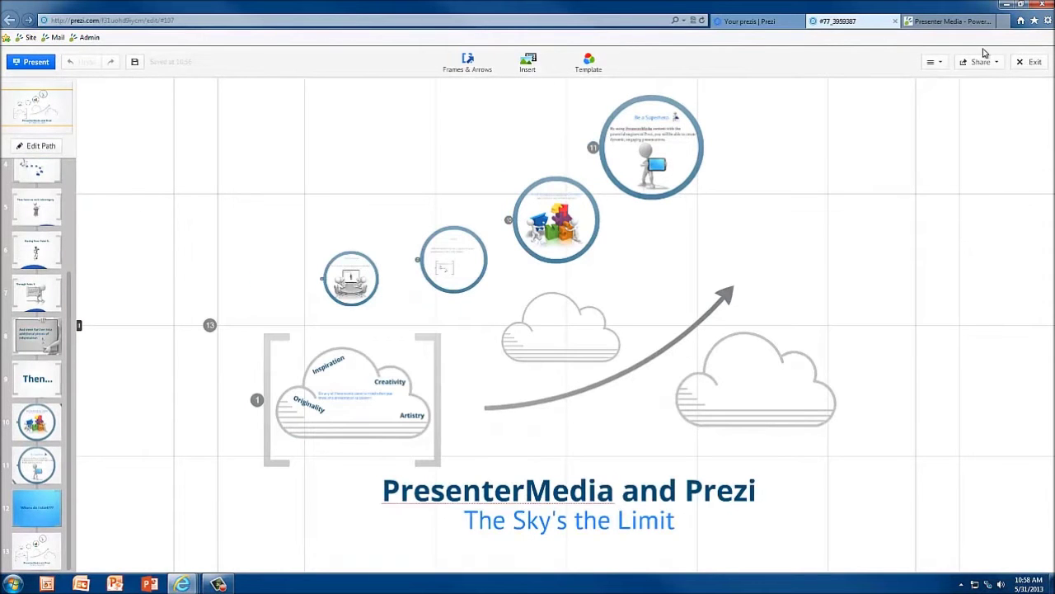
{"action": "left_click", "coordinate": [895, 22]}
Step: Start a Blank-template prezi and title its circle 'PresenterMedia Content', placed near the top
{"action": "left_click", "coordinate": [750, 22]}
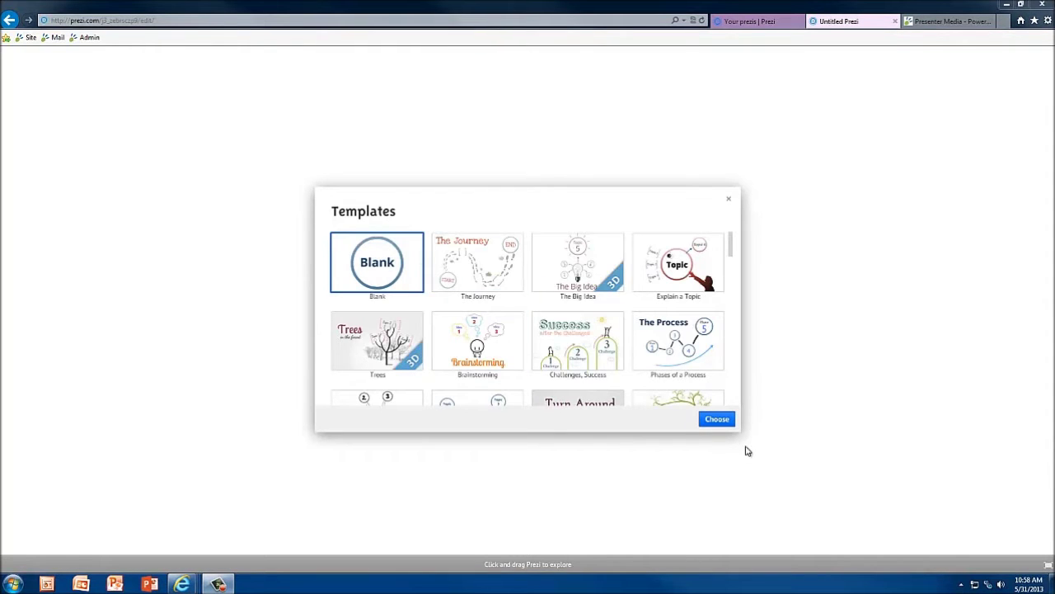
{"action": "left_click", "coordinate": [716, 419]}
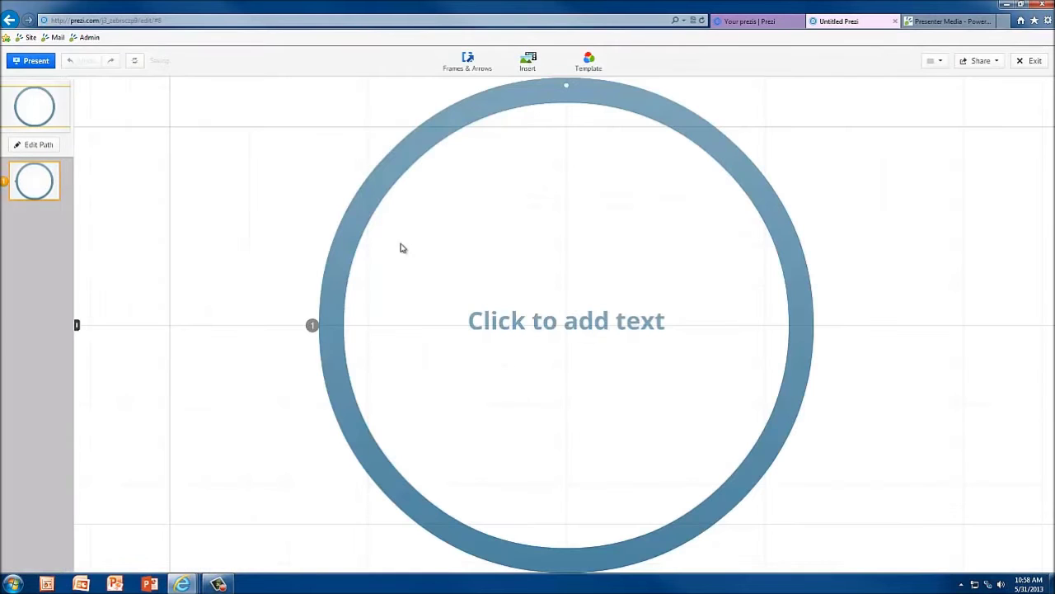
{"action": "left_click", "coordinate": [497, 319]}
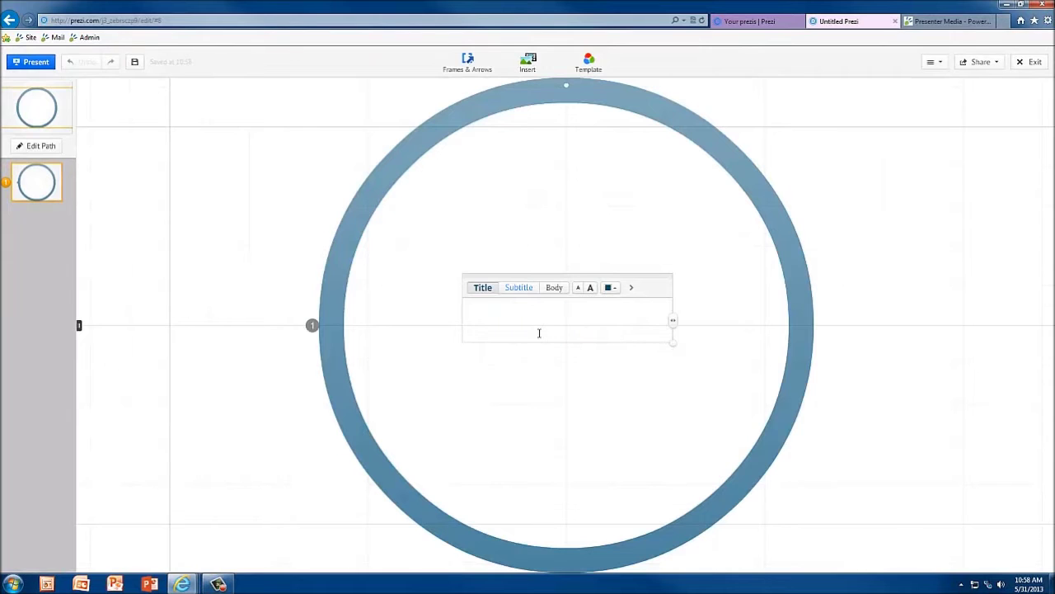
{"action": "type", "text": "PresenterMedia C"}
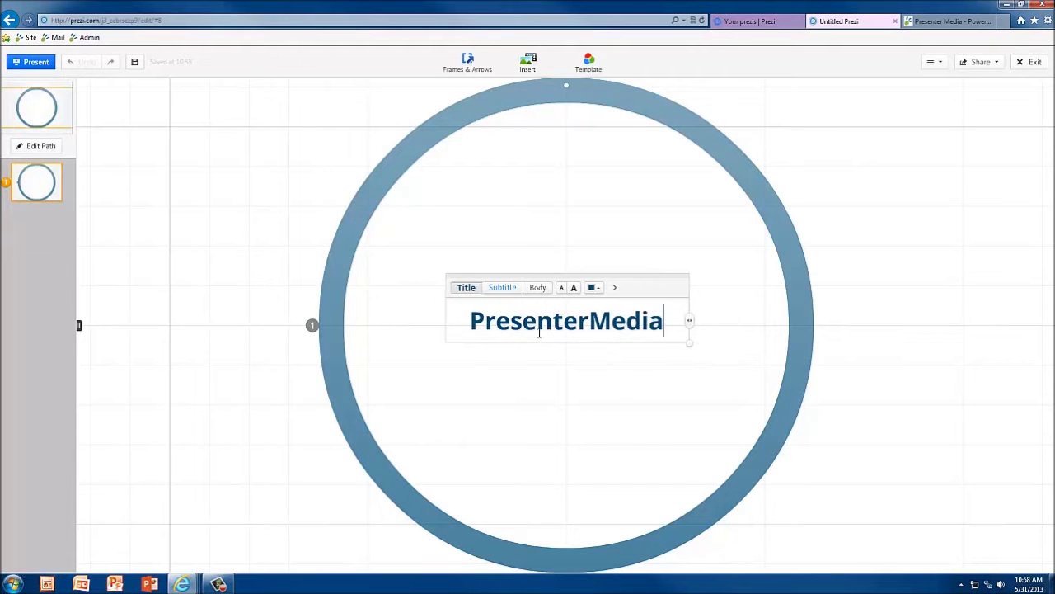
{"action": "type", "text": "onten"}
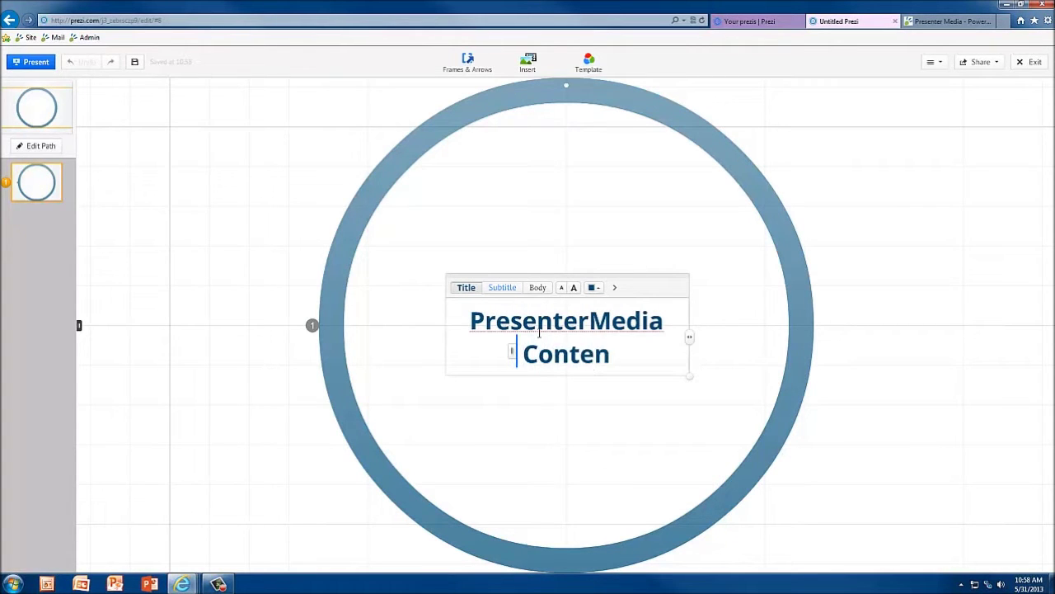
{"action": "type", "text": "t"}
{"action": "left_click", "coordinate": [587, 226]}
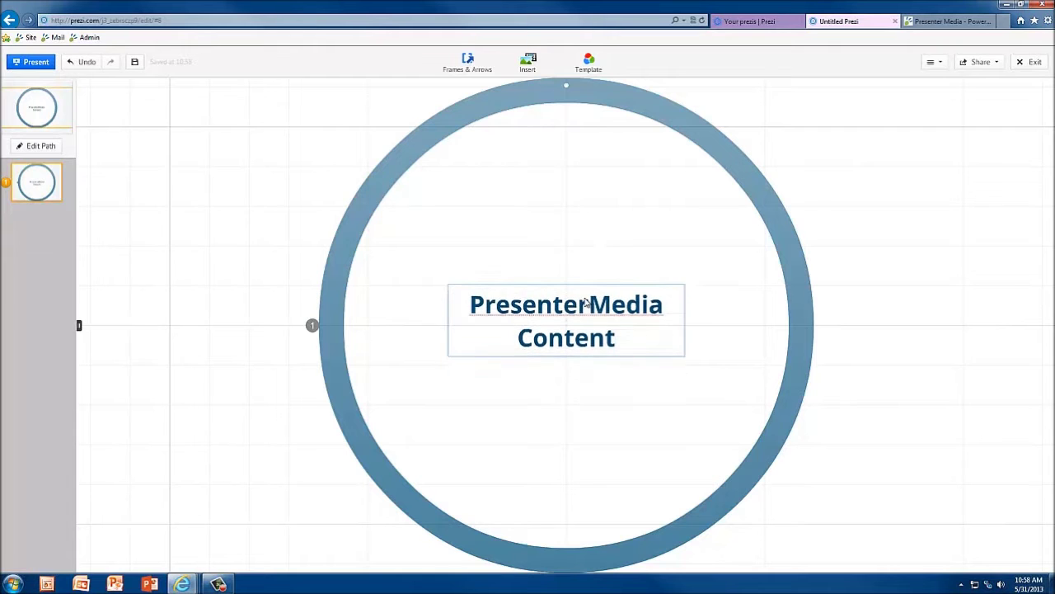
{"action": "left_click_drag", "start_coordinate": [580, 320], "coordinate": [580, 148]}
{"action": "left_click", "coordinate": [632, 248]}
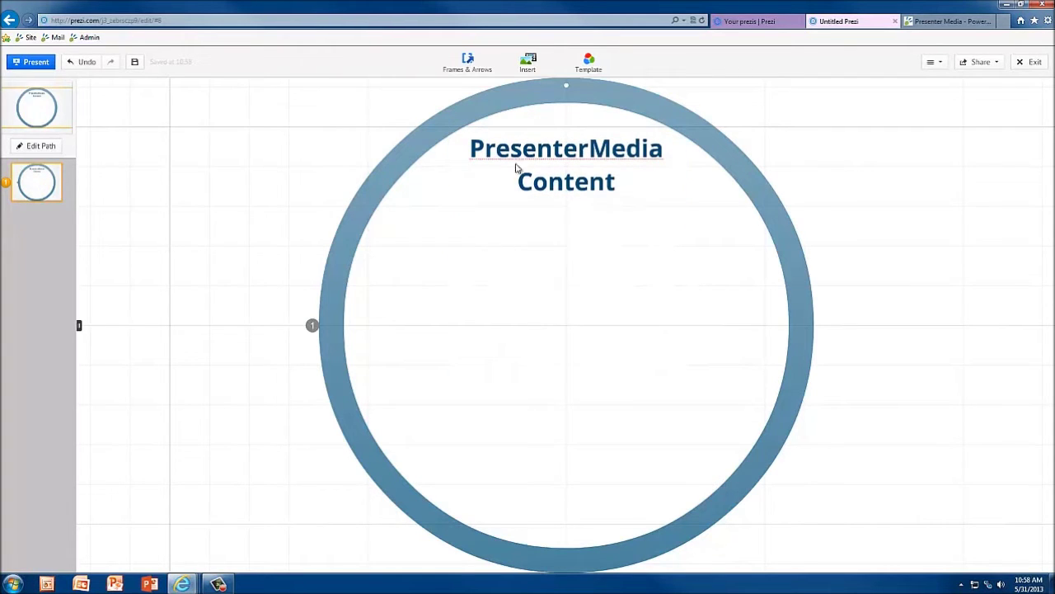
Step: Check the Insert menu without adding anything, then switch to the PresenterMedia website
{"action": "left_click", "coordinate": [528, 66]}
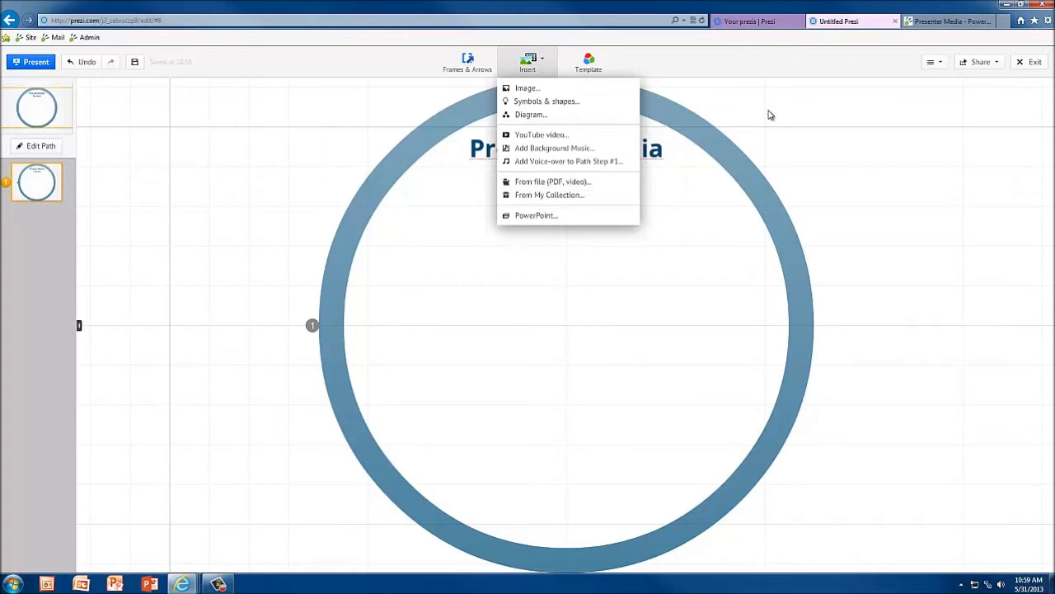
{"action": "left_click", "coordinate": [814, 117]}
{"action": "left_click", "coordinate": [947, 22]}
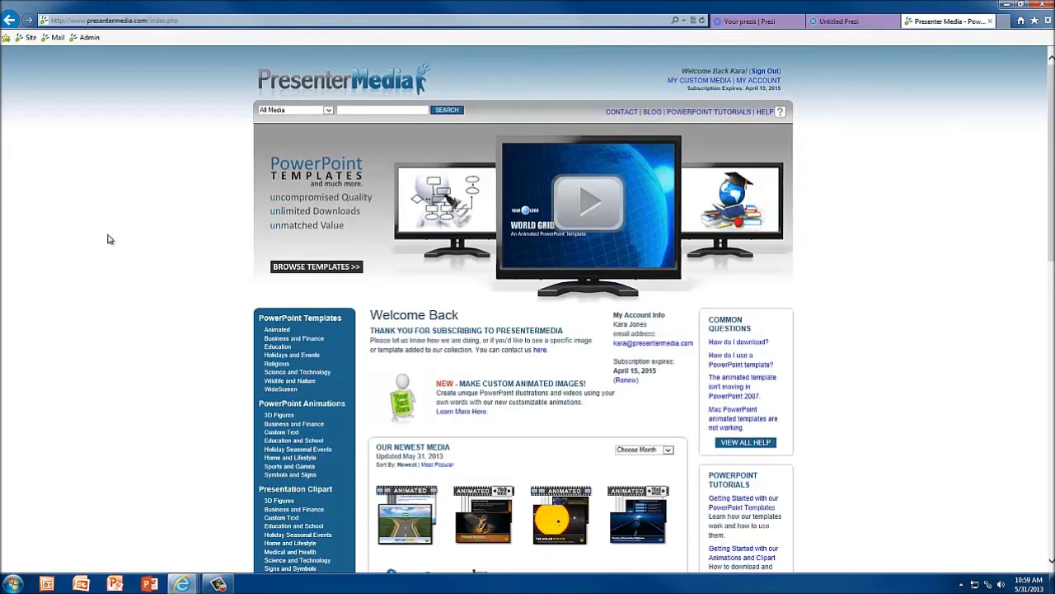
Step: Save the white-background Jump Around and Celebrate Flash SWF to the desktop, then return home
{"action": "left_click", "coordinate": [302, 404]}
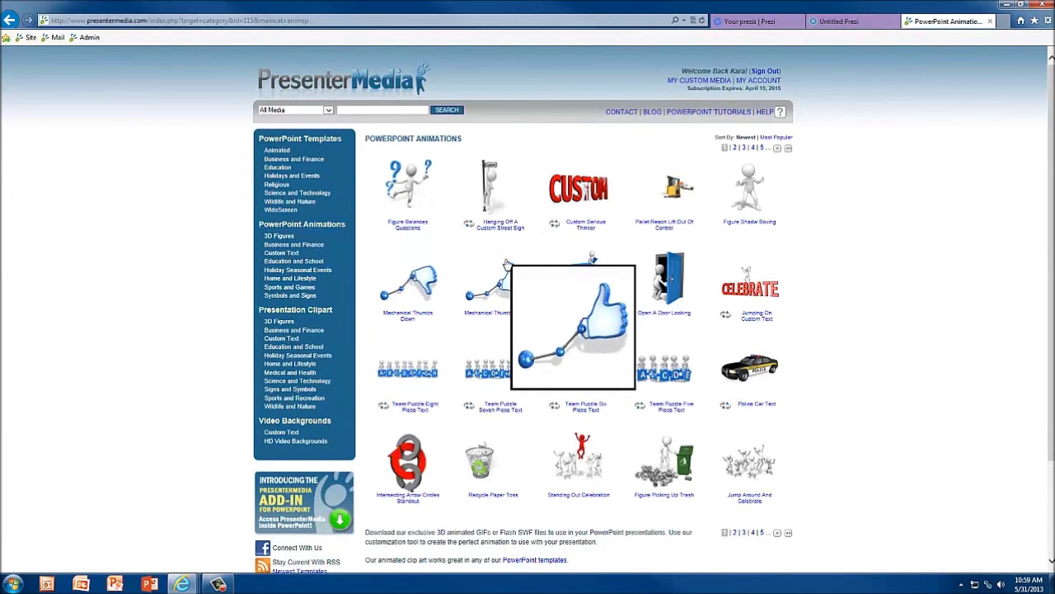
{"action": "left_click", "coordinate": [749, 465]}
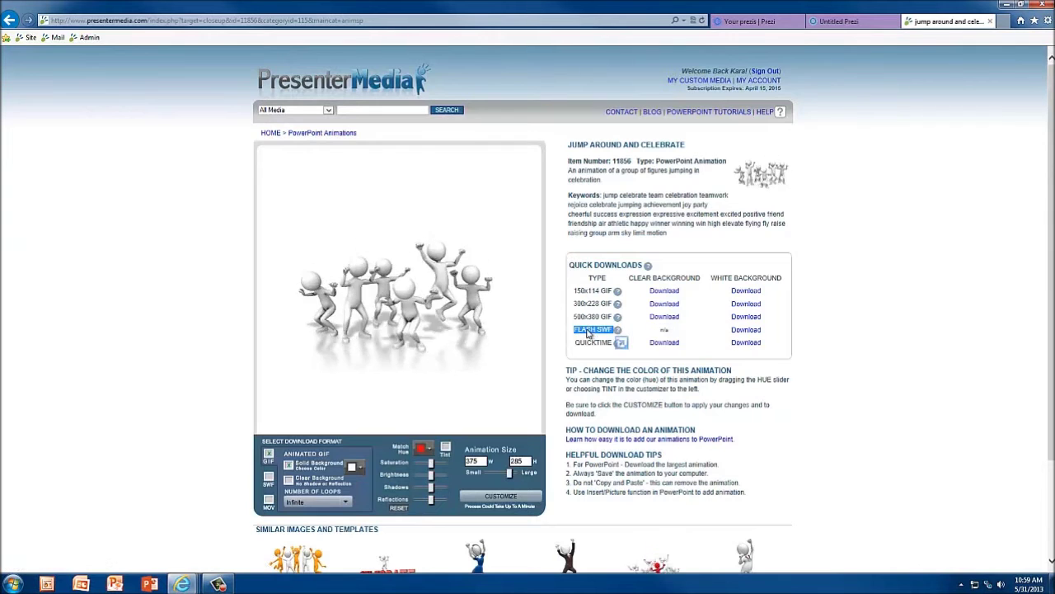
{"action": "left_click", "coordinate": [746, 329]}
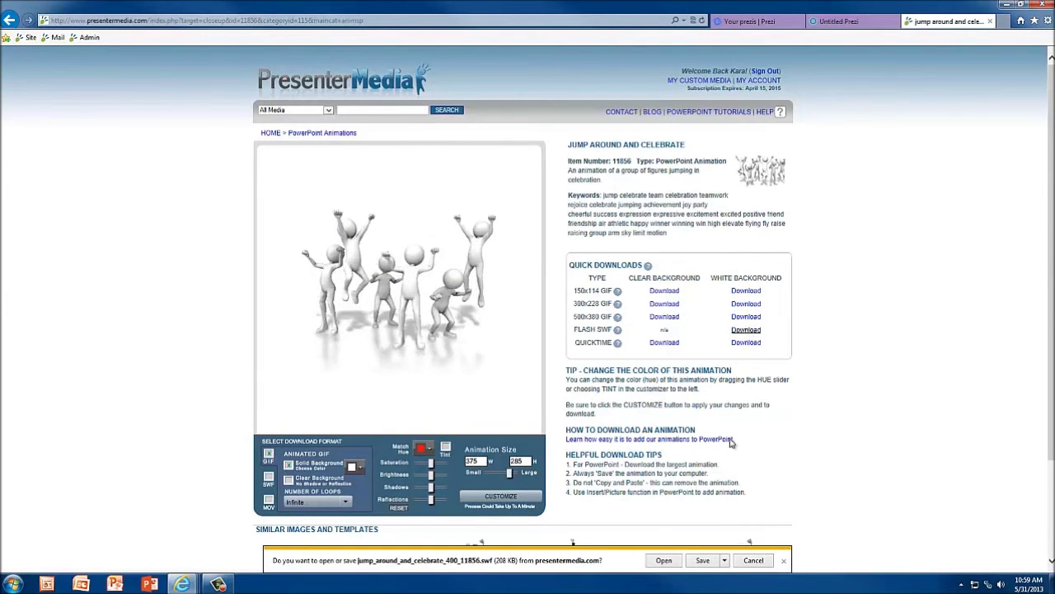
{"action": "left_click", "coordinate": [724, 561]}
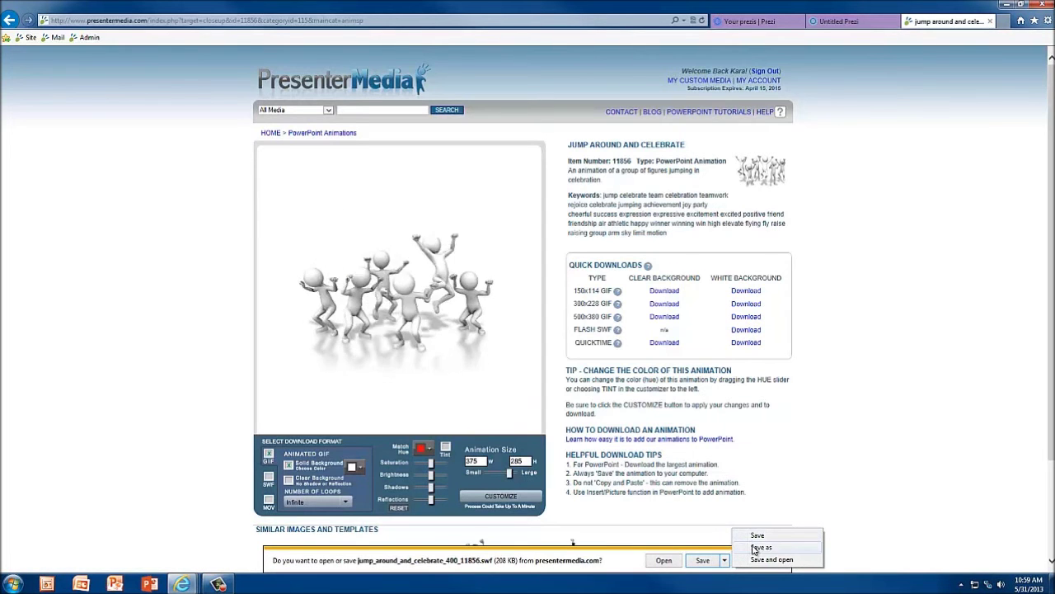
{"action": "left_click", "coordinate": [758, 547]}
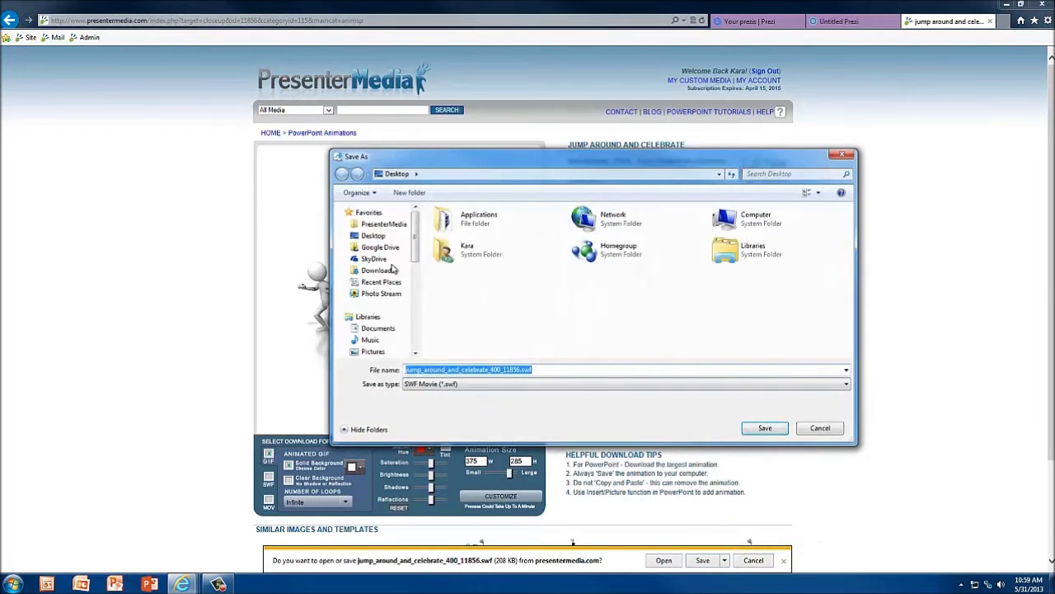
{"action": "left_click", "coordinate": [785, 426]}
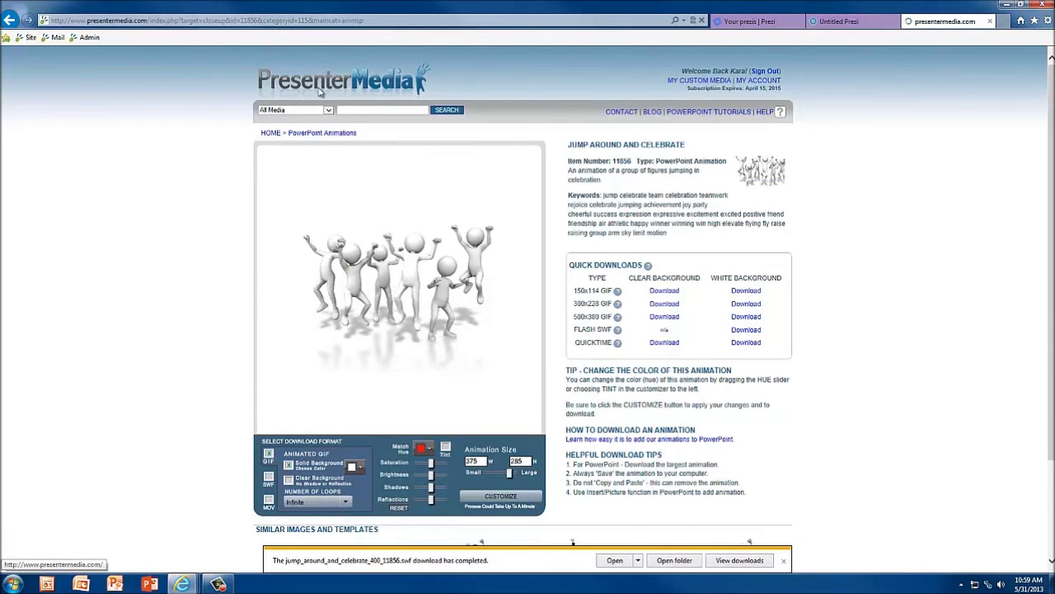
{"action": "left_click", "coordinate": [270, 133]}
Step: Search Presentation Clipart for 'celebrate'
{"action": "left_click", "coordinate": [301, 112]}
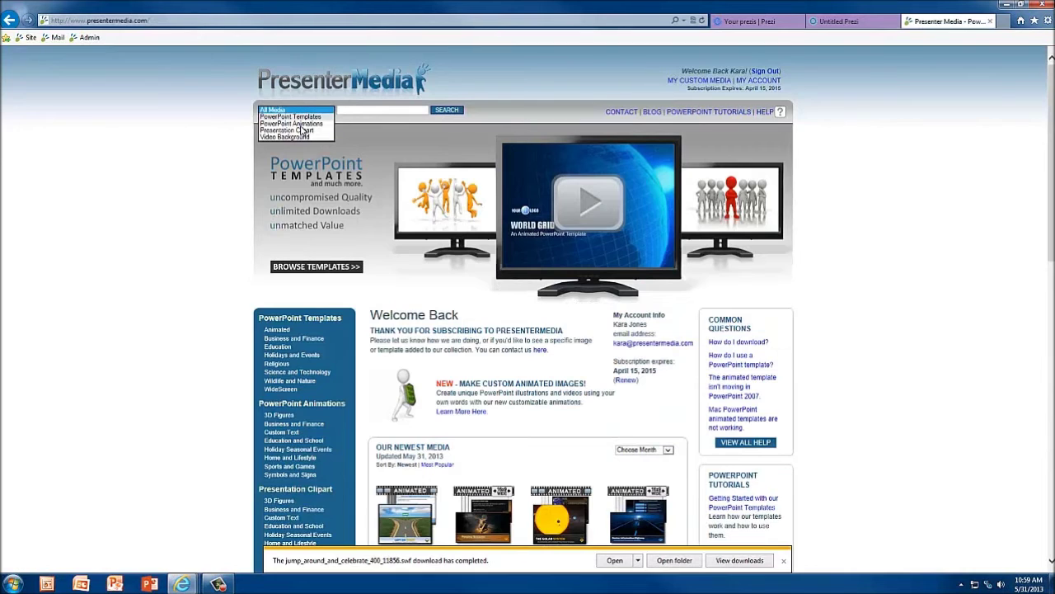
{"action": "left_click", "coordinate": [304, 134]}
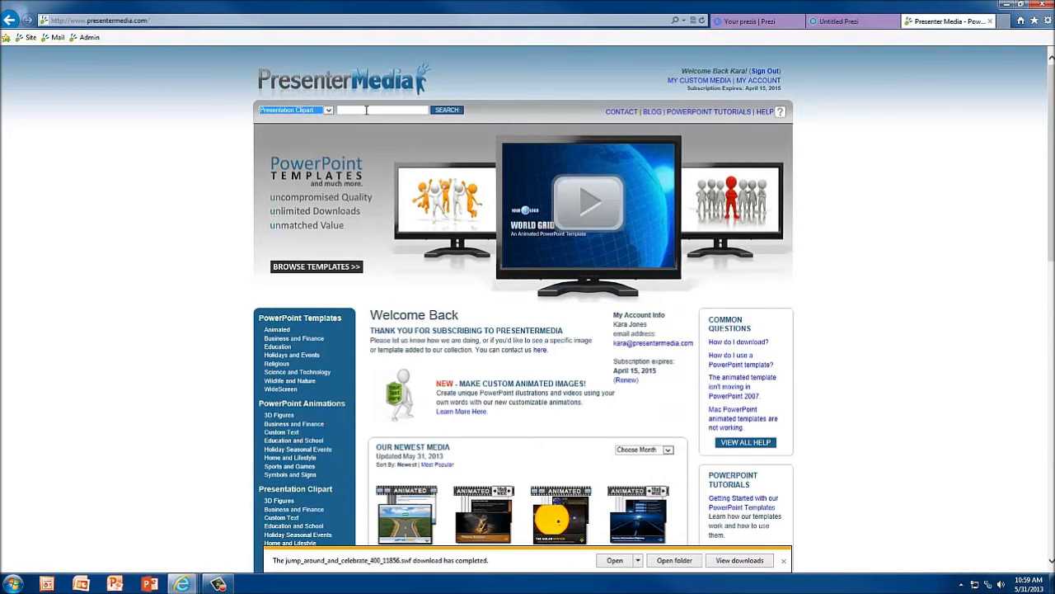
{"action": "left_click", "coordinate": [366, 110]}
{"action": "type", "text": "celebrate"}
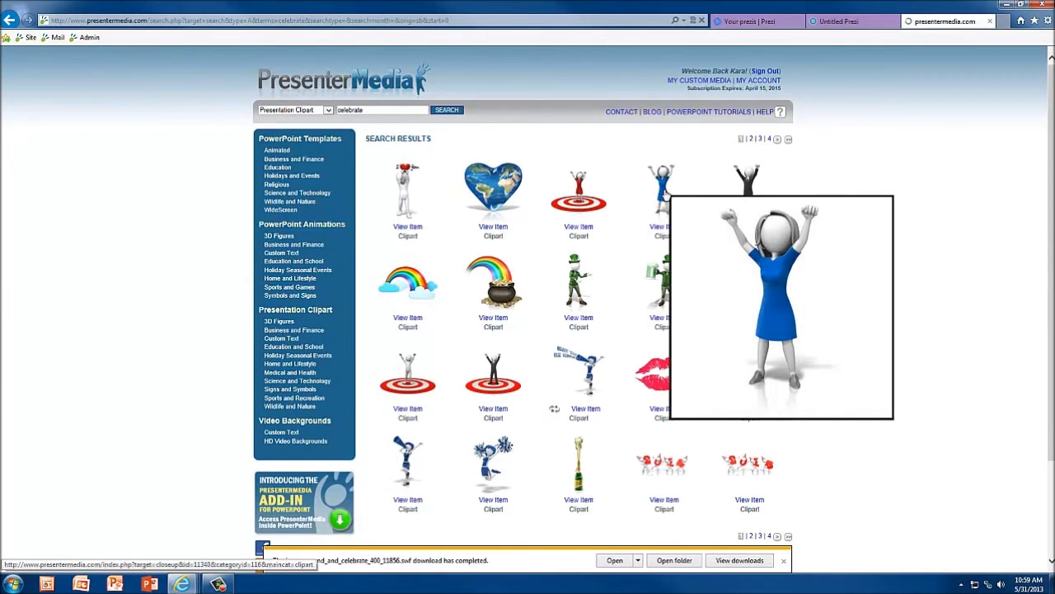
Step: Save Woman Celebration Arms Up as a clear-background PNG to the desktop, back in Prezi
{"action": "left_click", "coordinate": [662, 190]}
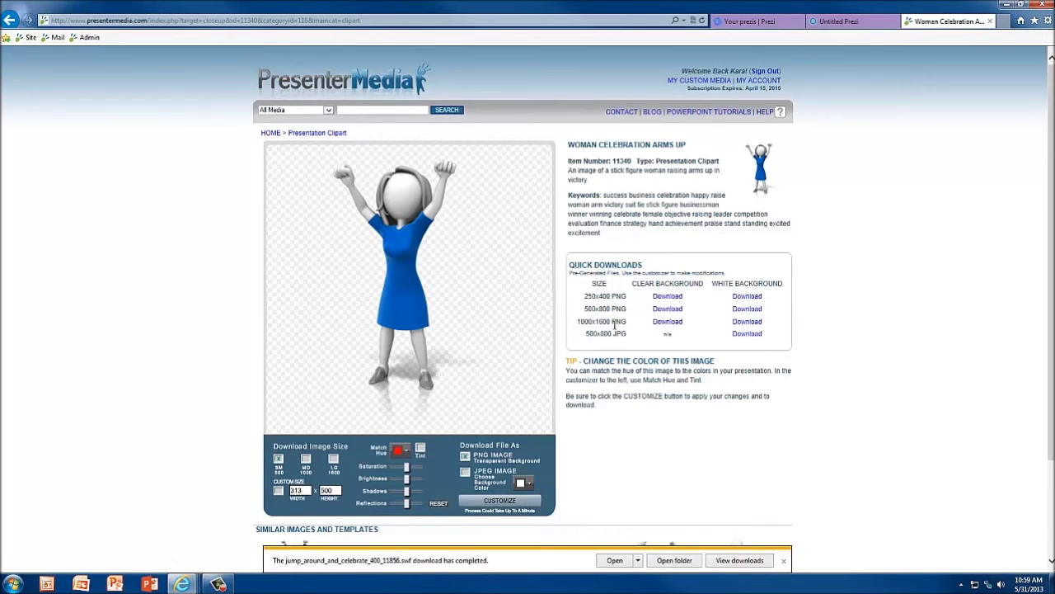
{"action": "left_click", "coordinate": [665, 322]}
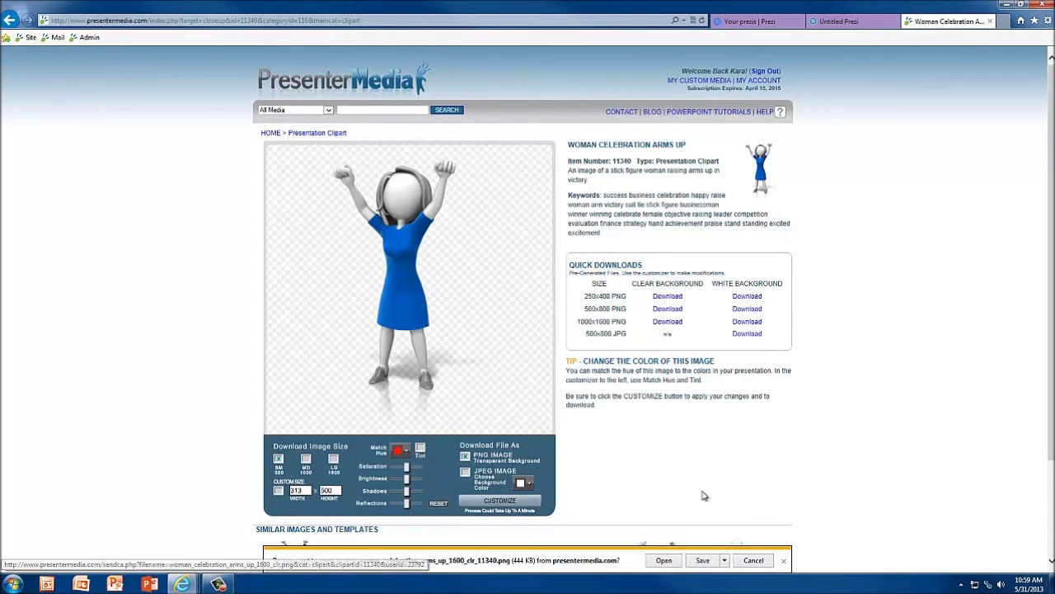
{"action": "left_click", "coordinate": [723, 560]}
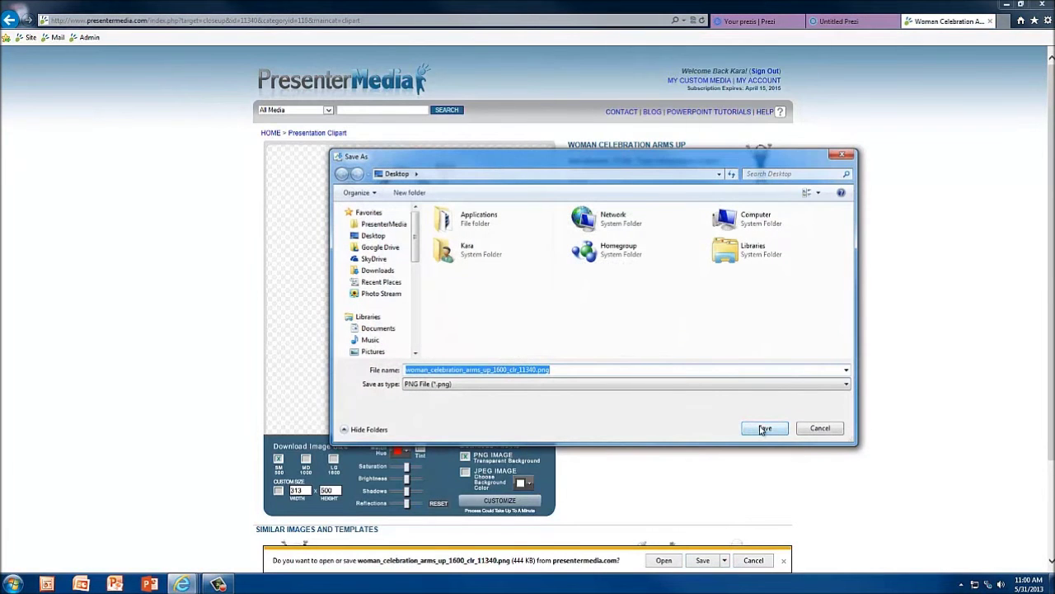
{"action": "left_click", "coordinate": [764, 429]}
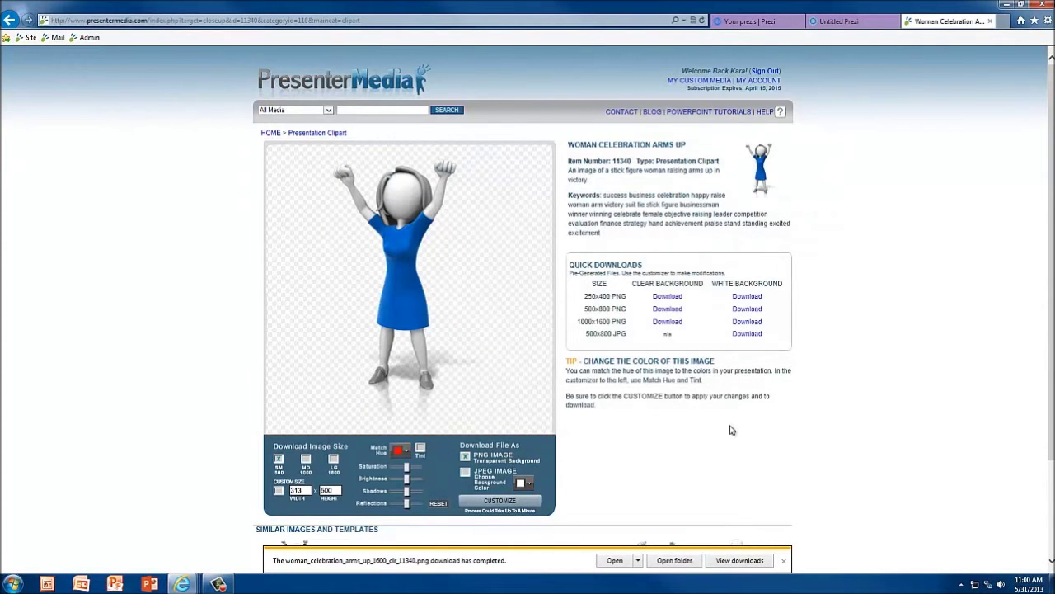
{"action": "left_click", "coordinate": [841, 20]}
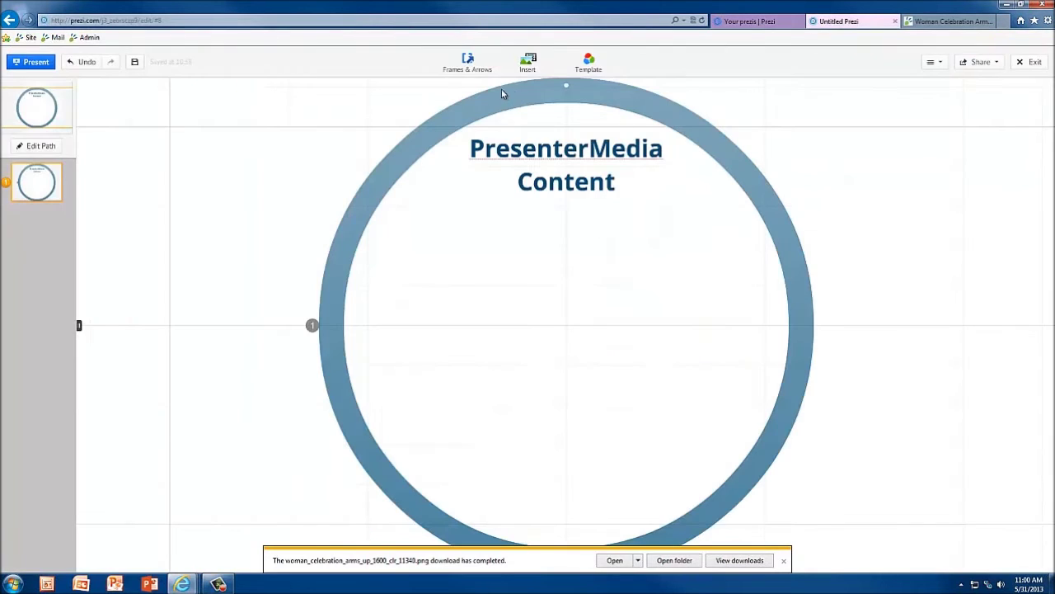
Step: Insert the celebrating-woman PNG into the circle and move it left of centre
{"action": "left_click", "coordinate": [532, 66]}
{"action": "left_click", "coordinate": [536, 91]}
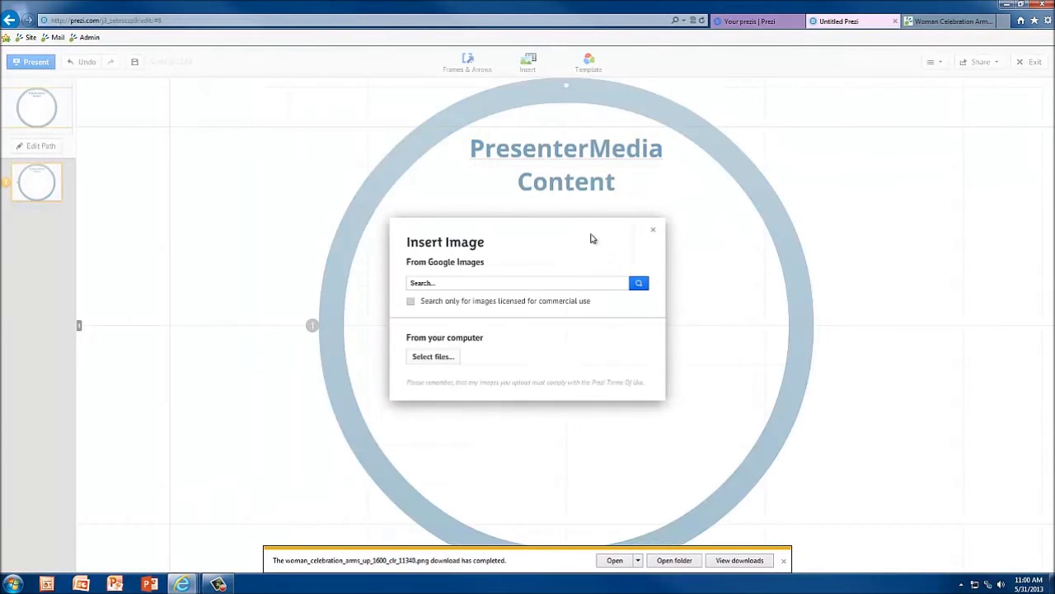
{"action": "left_click", "coordinate": [433, 357]}
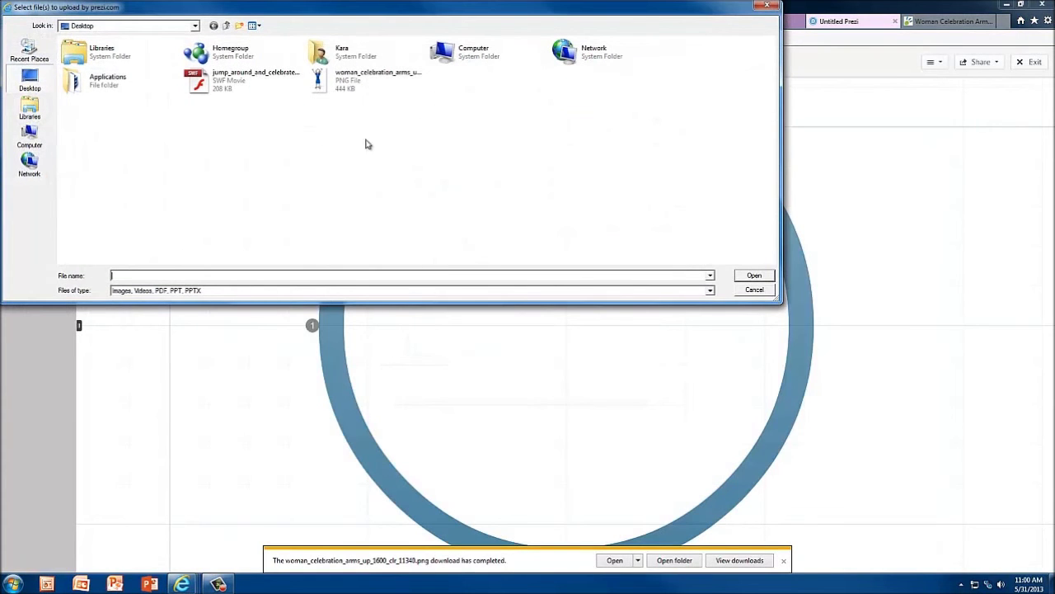
{"action": "double_click", "coordinate": [363, 82]}
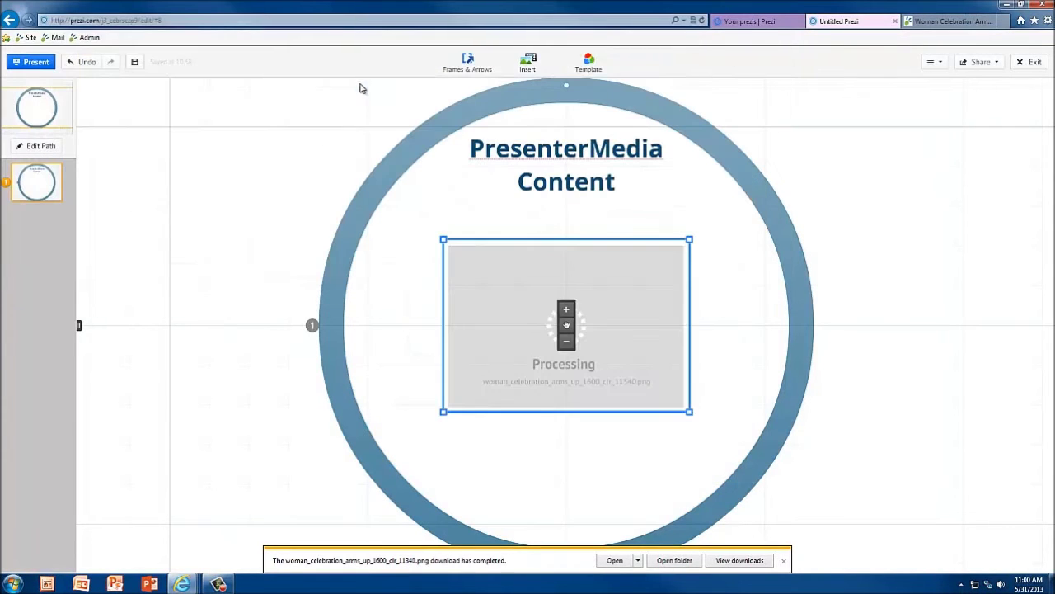
{"action": "left_click", "coordinate": [716, 372]}
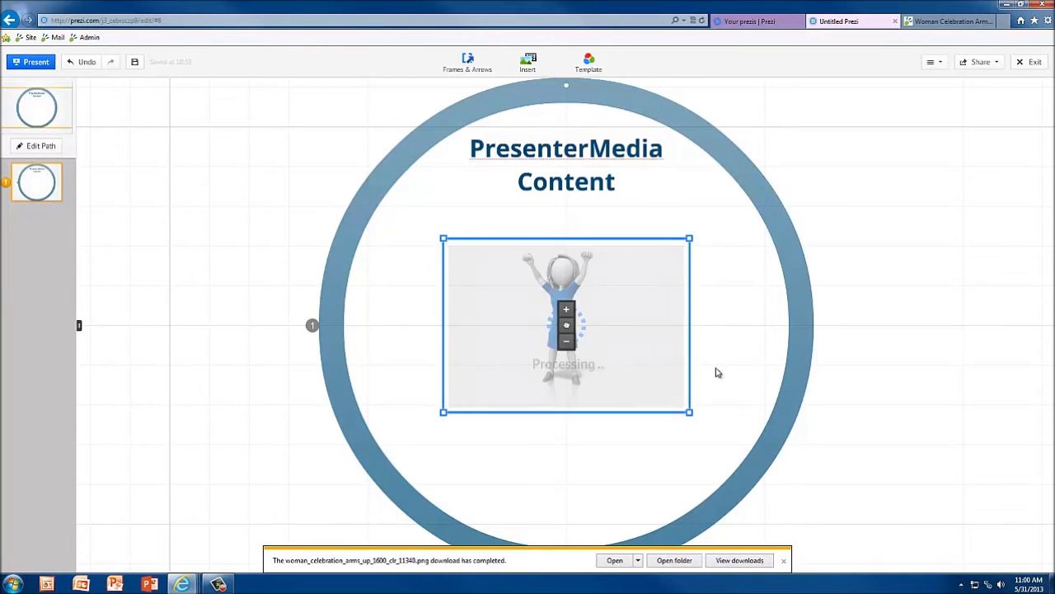
{"action": "left_click_drag", "start_coordinate": [621, 309], "coordinate": [509, 310]}
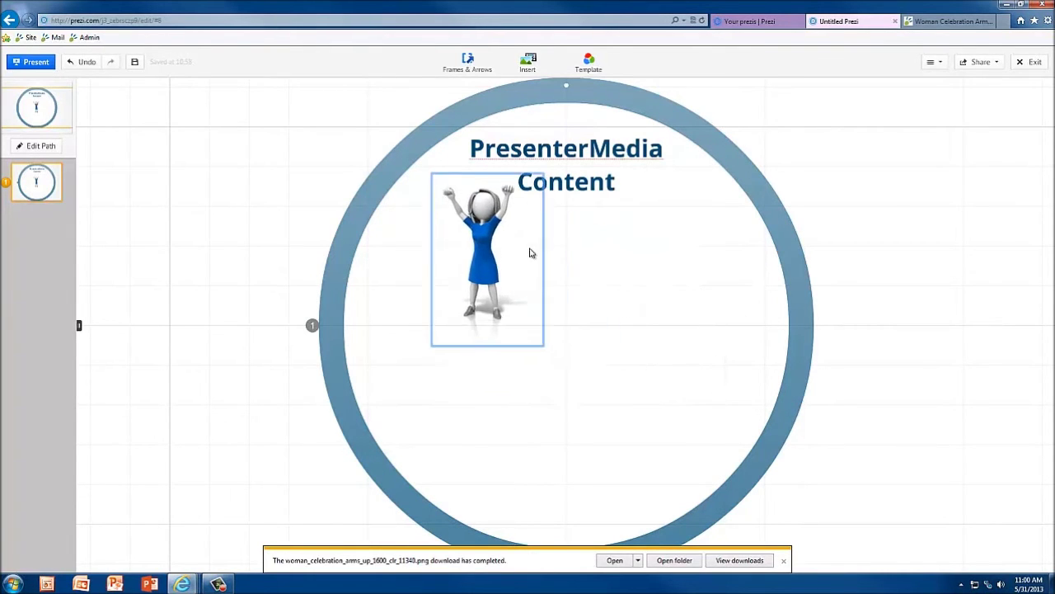
{"action": "left_click", "coordinate": [653, 295]}
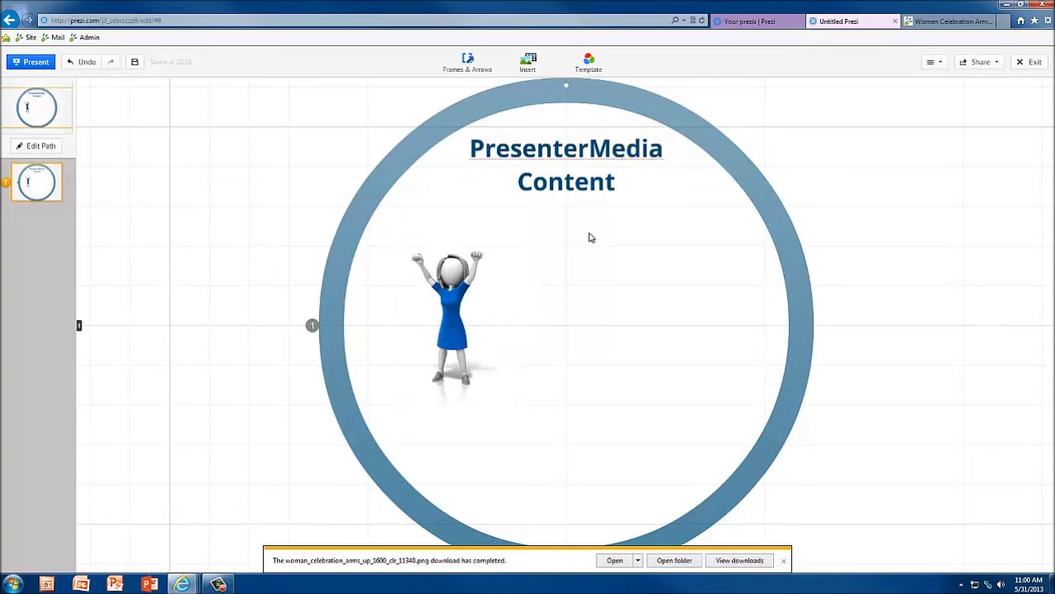
Step: Insert the jump_around_and_celebrate SWF beside the woman, nudge it left, and preview the prezi
{"action": "left_click", "coordinate": [529, 66]}
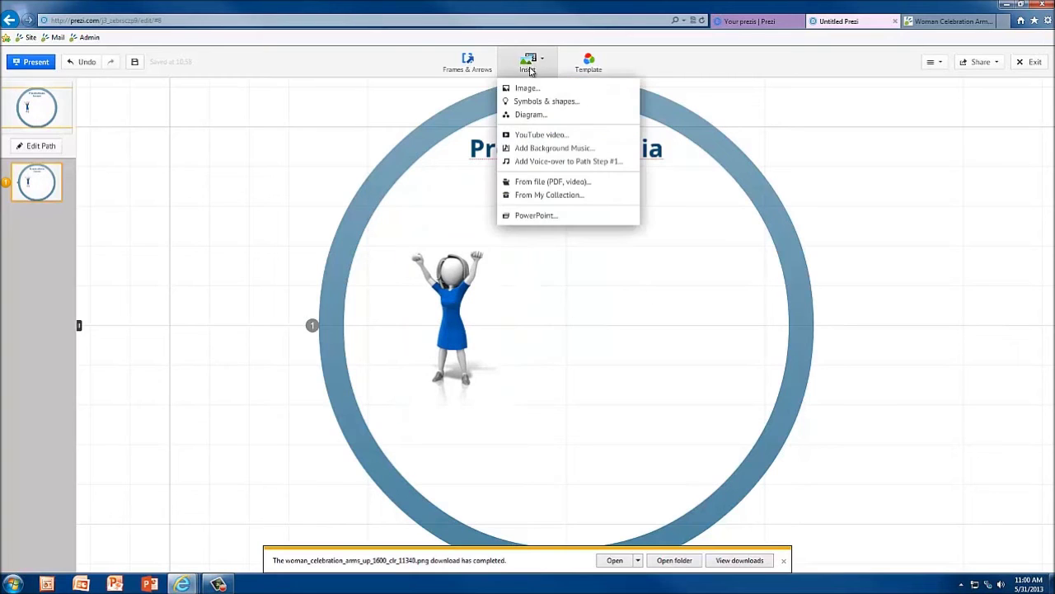
{"action": "left_click", "coordinate": [541, 183]}
{"action": "left_click", "coordinate": [227, 89]}
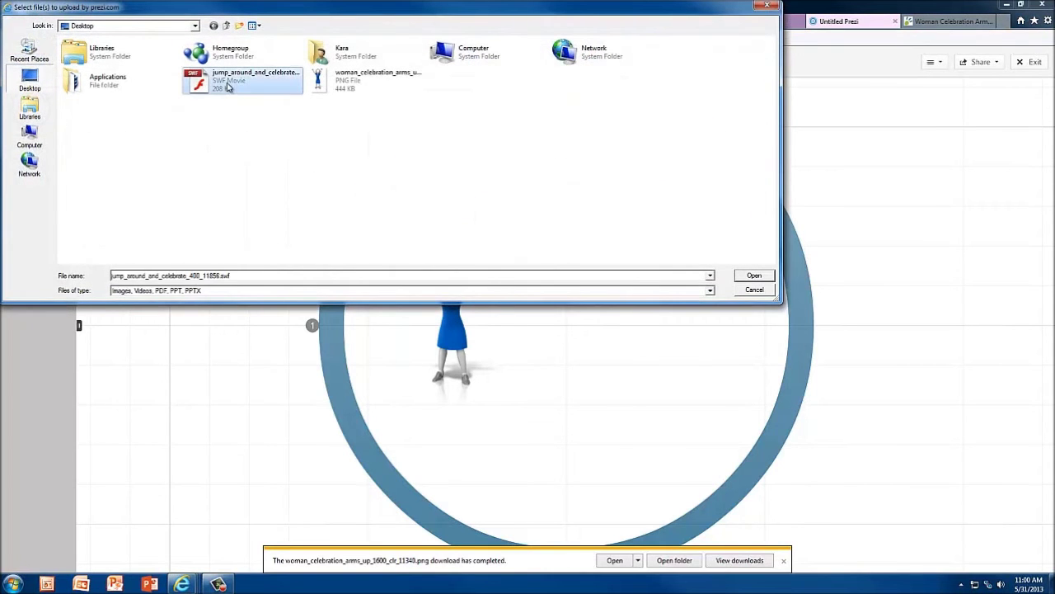
{"action": "mouse_move", "coordinate": [198, 83]}
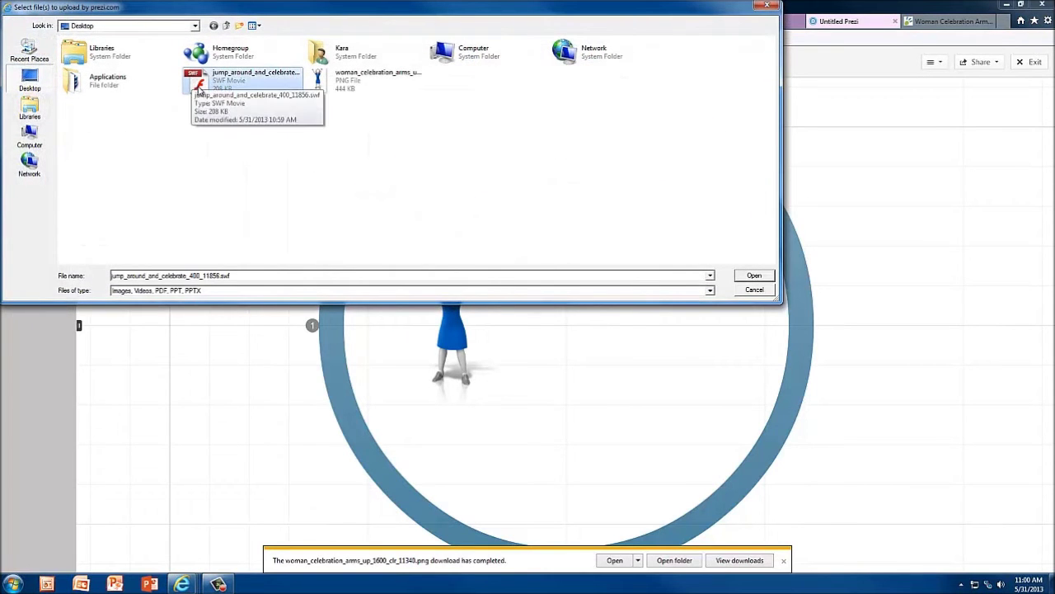
{"action": "double_click", "coordinate": [206, 88]}
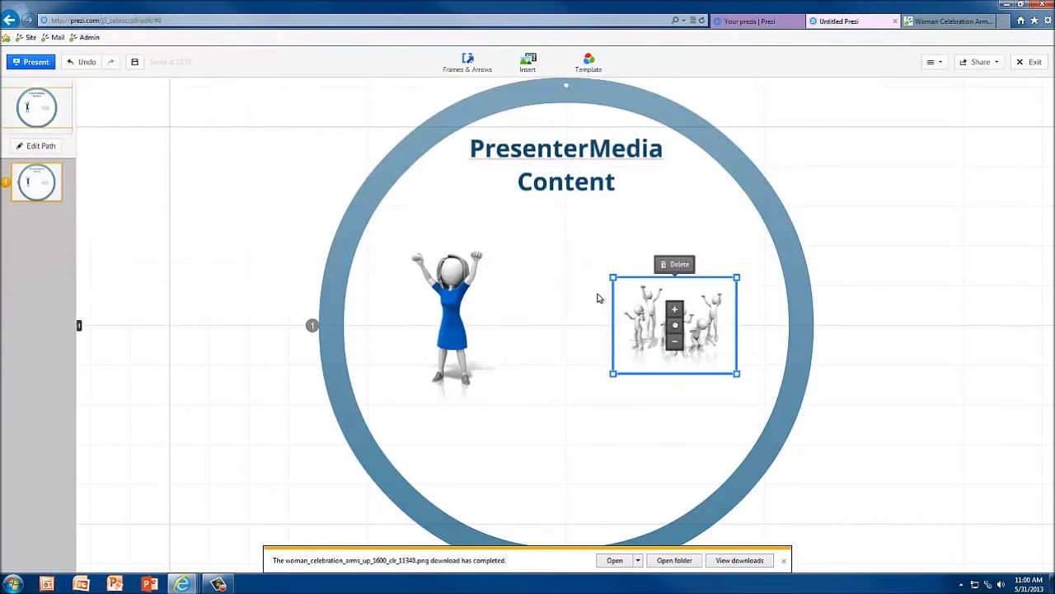
{"action": "left_click_drag", "start_coordinate": [646, 326], "coordinate": [603, 325]}
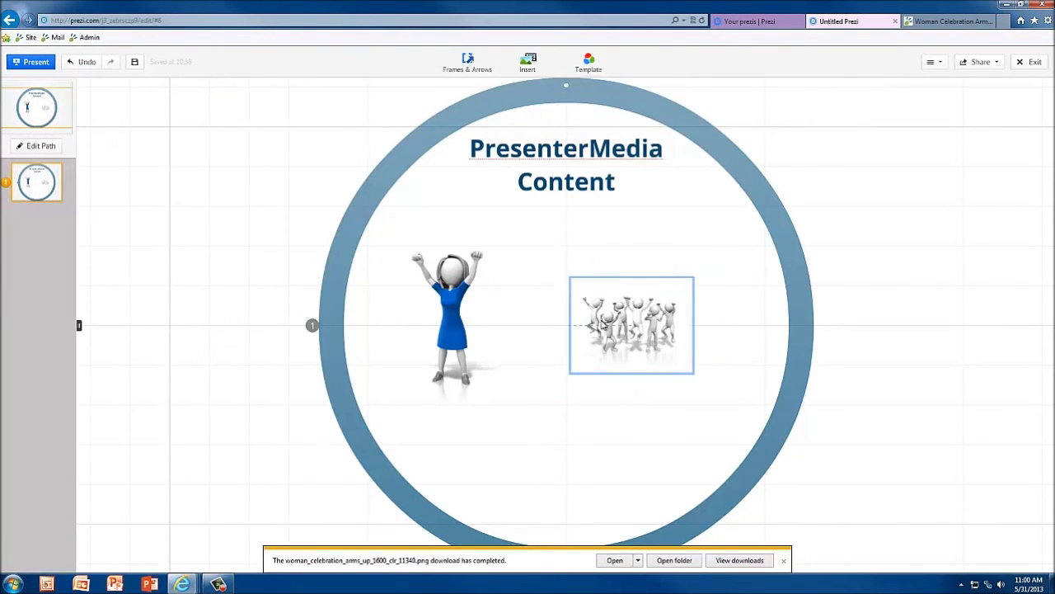
{"action": "left_click", "coordinate": [565, 391]}
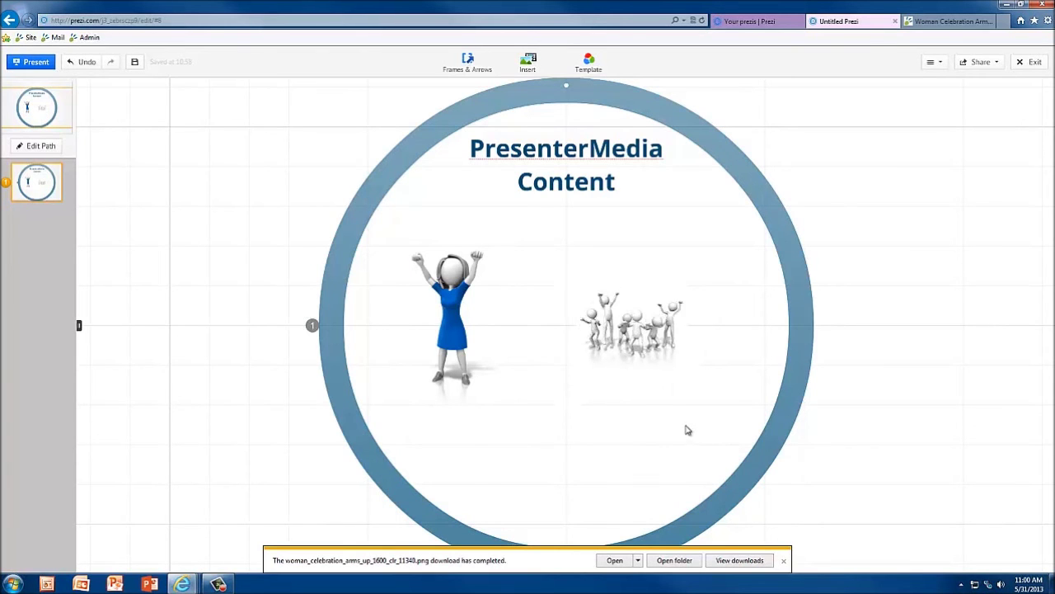
{"action": "left_click", "coordinate": [36, 62]}
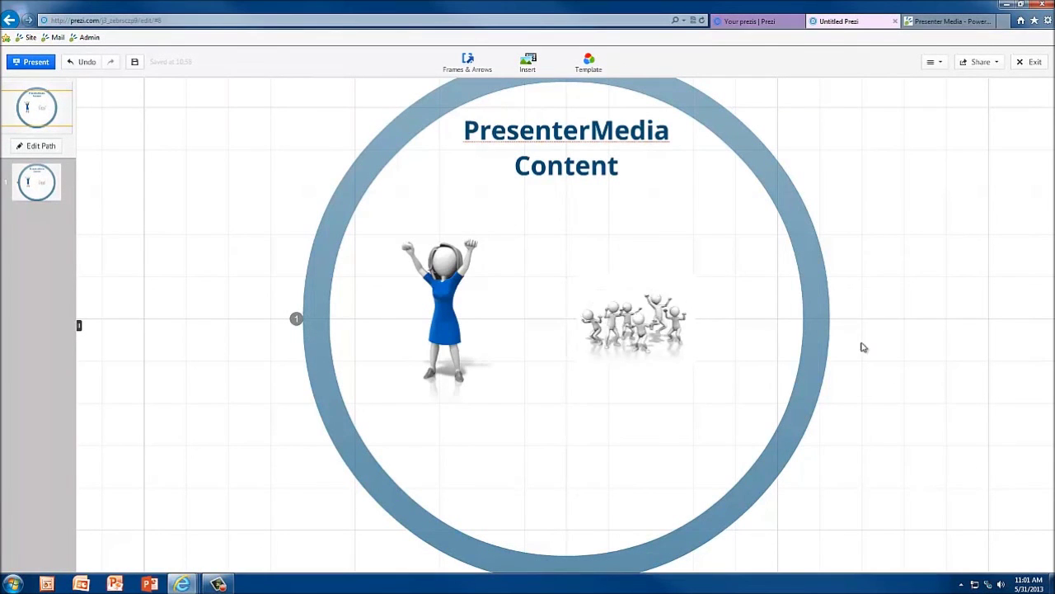
{"action": "scroll", "coordinate": [858, 350], "scroll_direction": "down", "scroll_amount": 2}
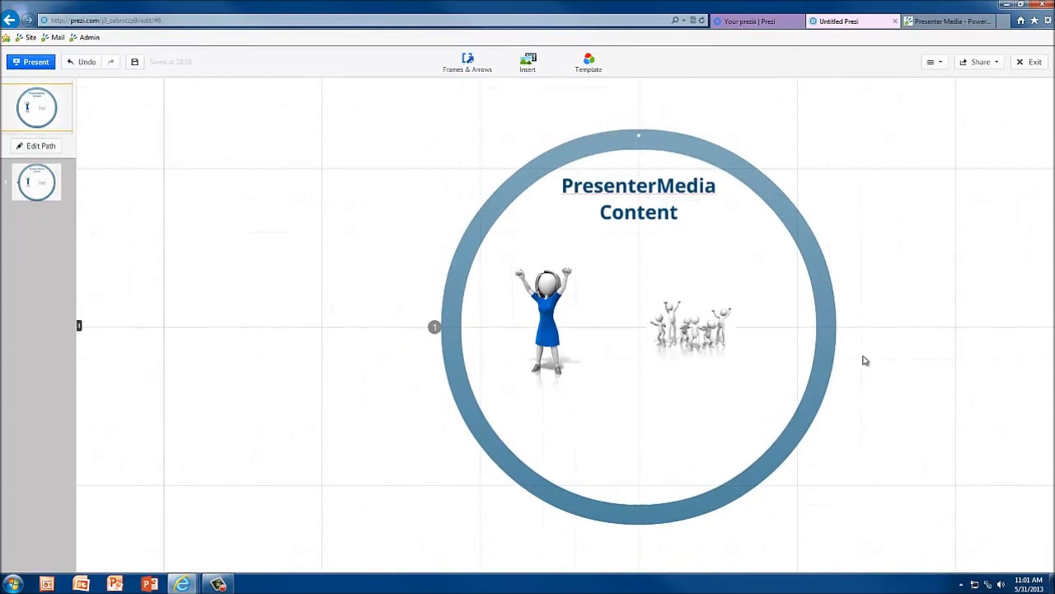